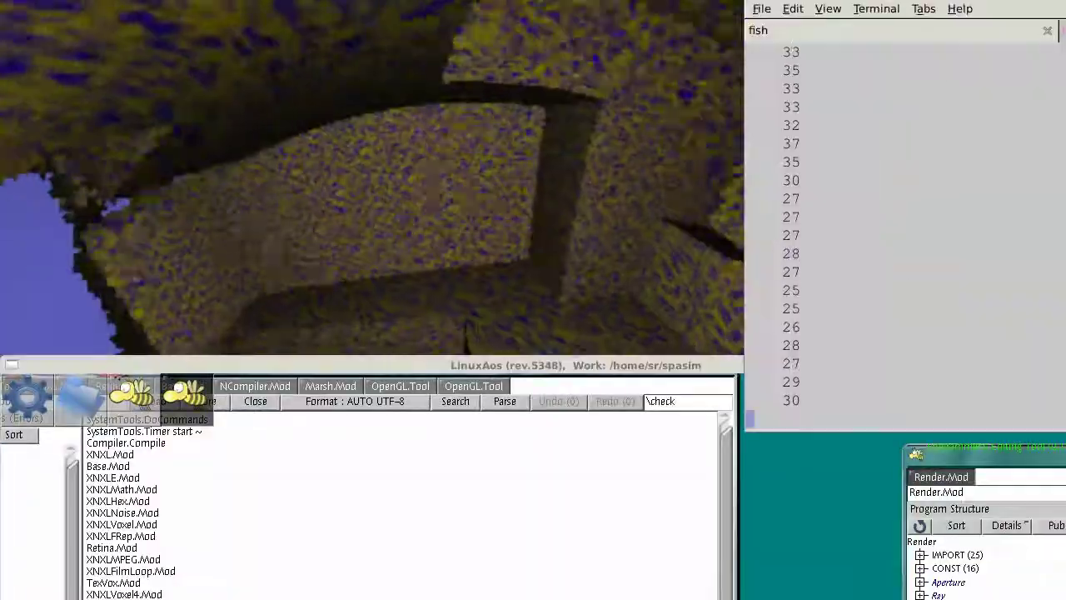
# Step: Move the frame-time terminal right and raise the SpaSim voxel view above the LinuxAos tools
pyautogui.moveTo(871, 4); pyautogui.dragTo(977, 0)
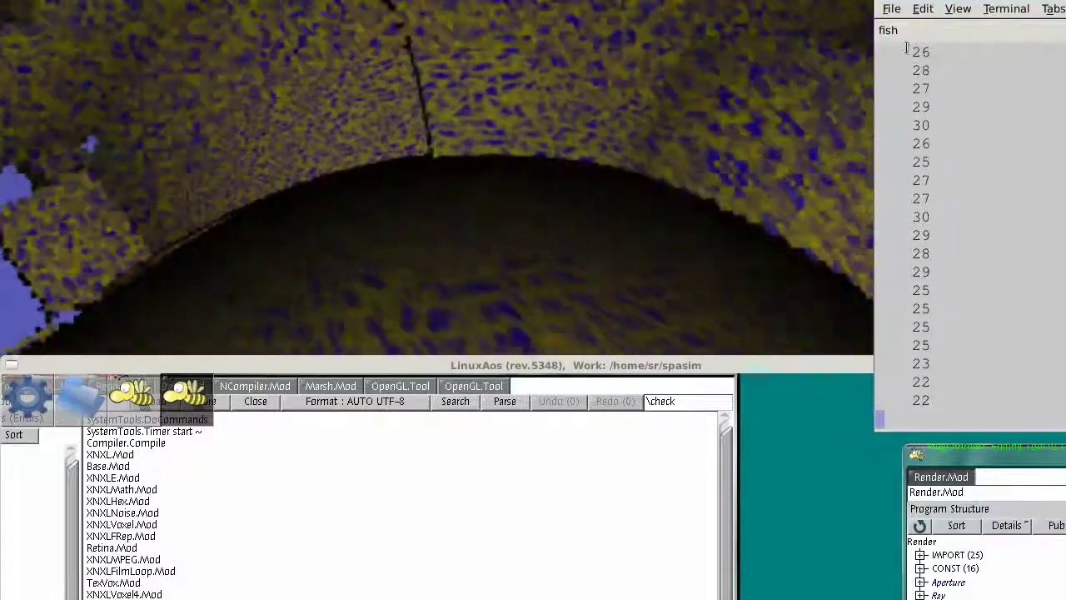
pyautogui.click(863, 41)
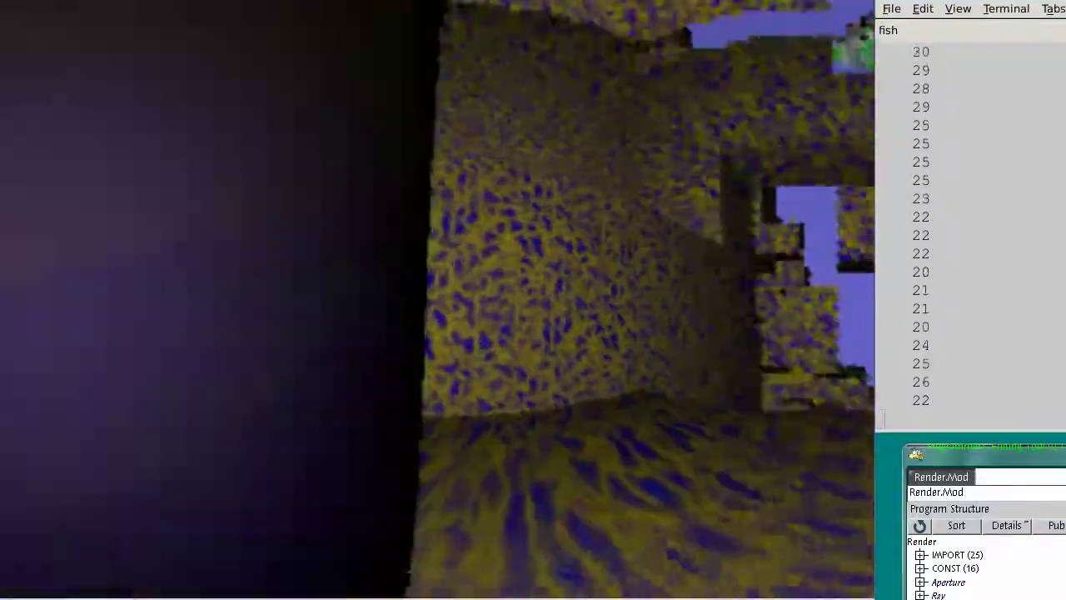